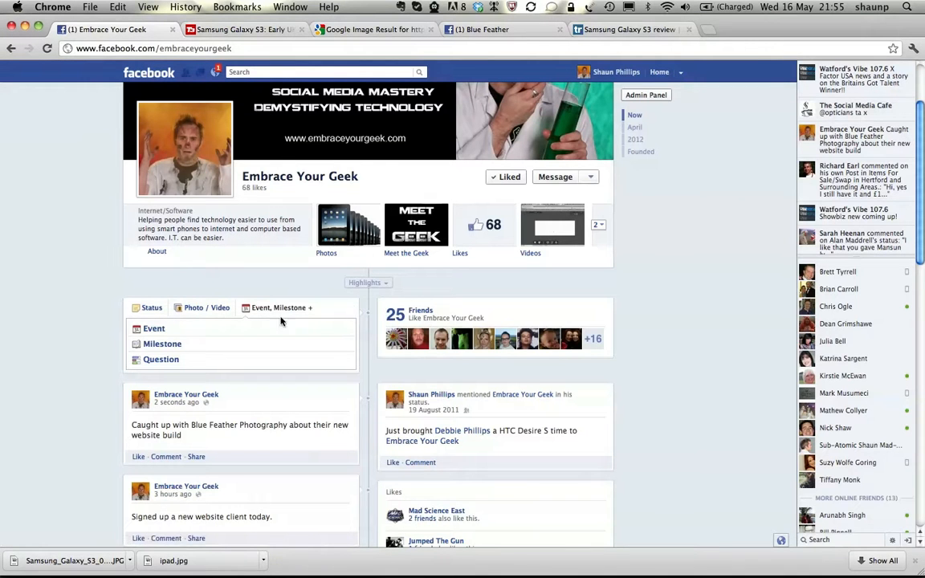
Step: Copy the address of the T3 Samsung Galaxy S3 release date article and paste it into a new status on the Embrace Your Geek page
{"action": "left_click", "coordinate": [150, 313]}
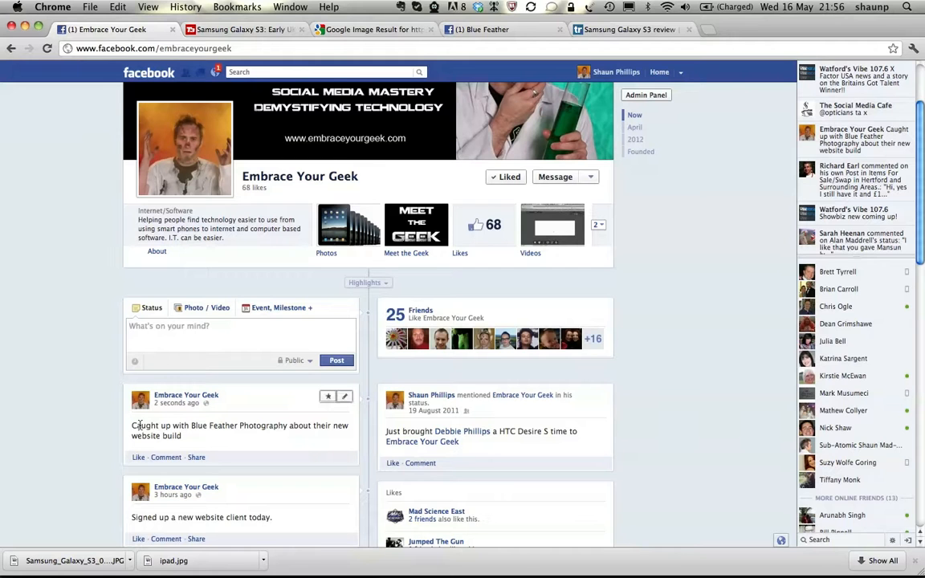
{"action": "left_click_drag", "start_coordinate": [132, 426], "coordinate": [198, 436]}
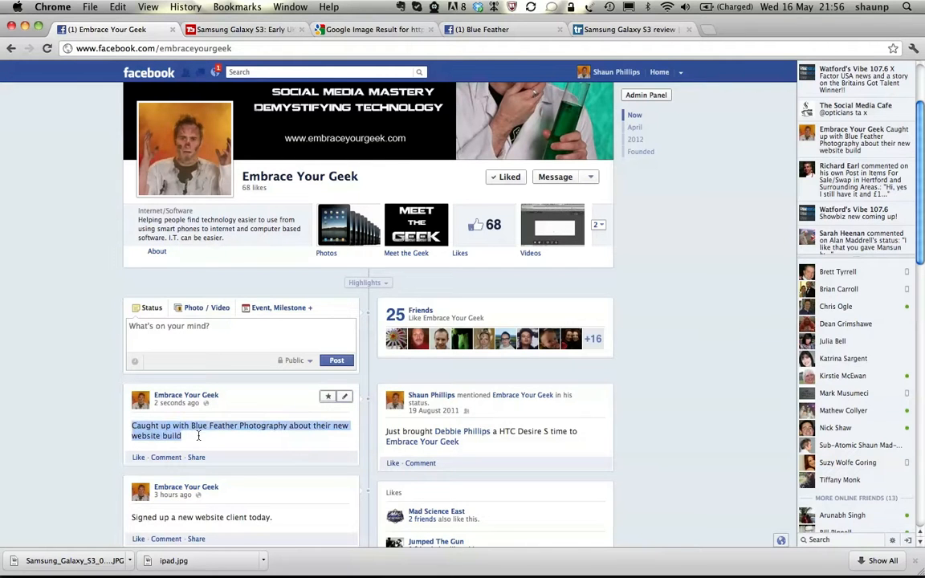
{"action": "left_click", "coordinate": [191, 315]}
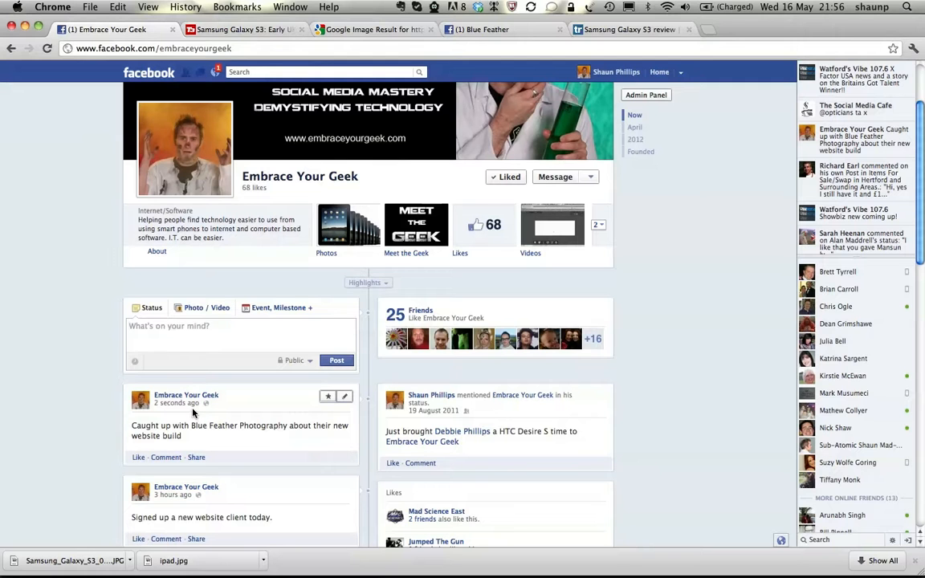
{"action": "left_click", "coordinate": [255, 33]}
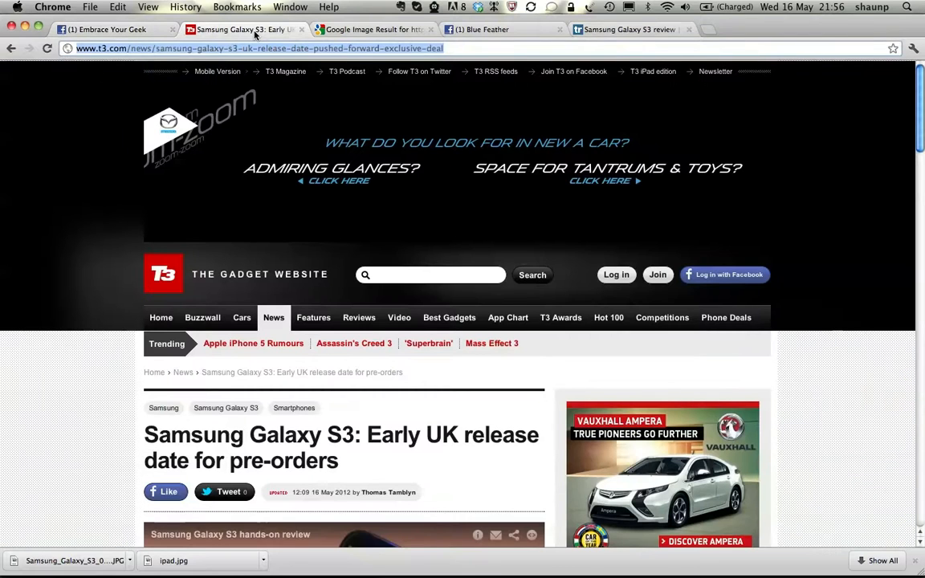
{"action": "left_click", "coordinate": [441, 48]}
{"action": "left_click_drag", "start_coordinate": [456, 49], "coordinate": [83, 43]}
{"action": "key", "text": "super+c"}
{"action": "left_click", "coordinate": [132, 29]}
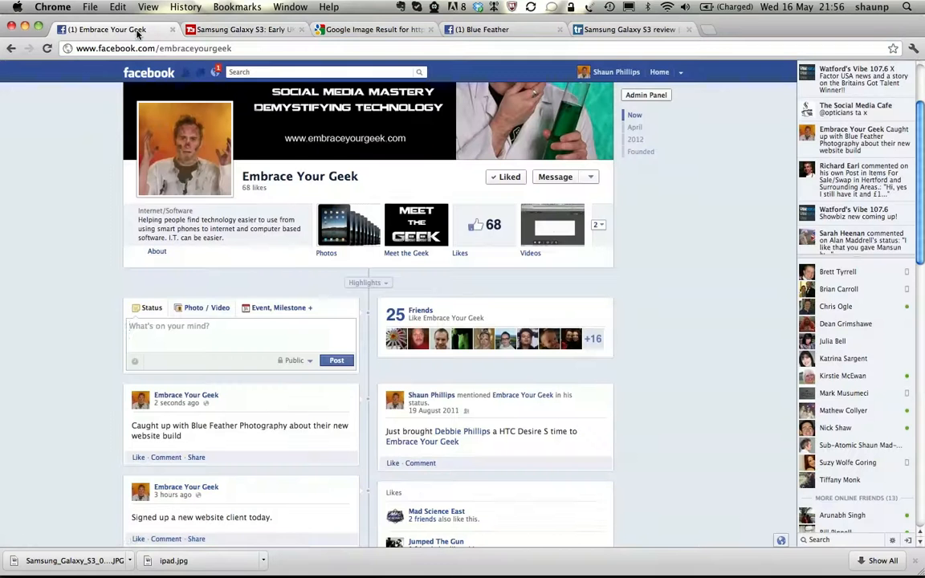
{"action": "left_click", "coordinate": [189, 334]}
{"action": "key", "text": "super+v"}
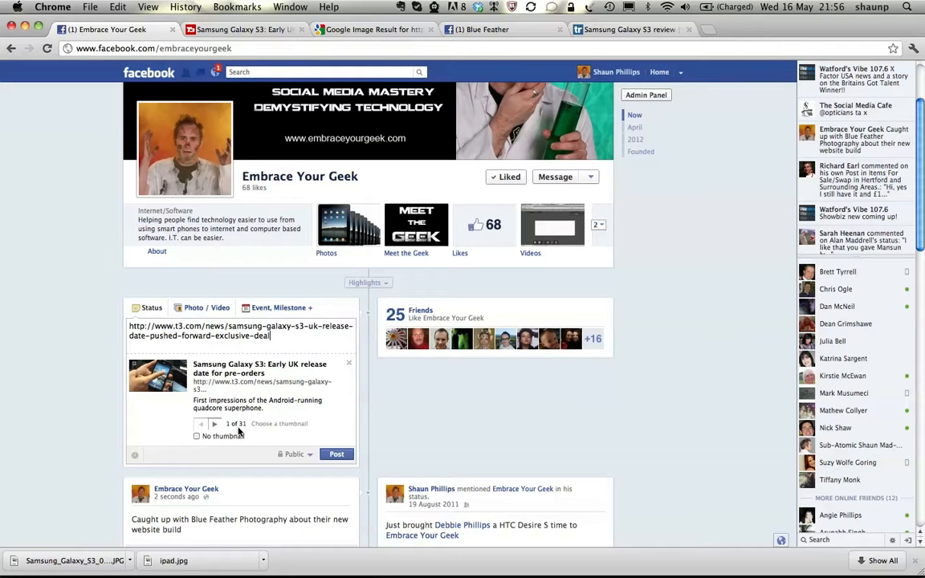
Step: Browse the link preview's thumbnails, choose the fifth one showing the red bus, and publish the post
{"action": "left_click", "coordinate": [216, 425]}
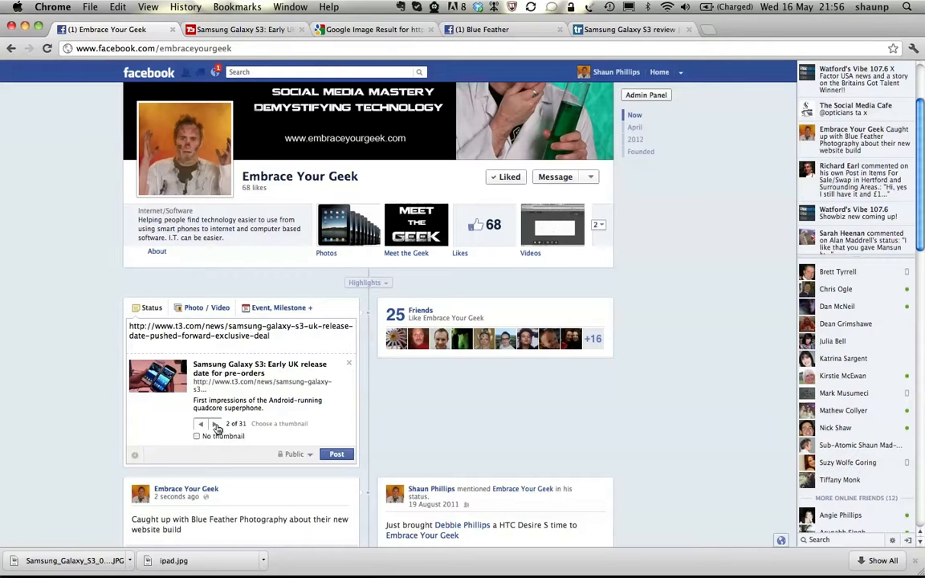
{"action": "left_click", "coordinate": [216, 427]}
{"action": "left_click", "coordinate": [216, 427]}
{"action": "left_click", "coordinate": [216, 426]}
{"action": "left_click", "coordinate": [216, 426]}
{"action": "left_click", "coordinate": [216, 427]}
{"action": "left_click", "coordinate": [216, 427]}
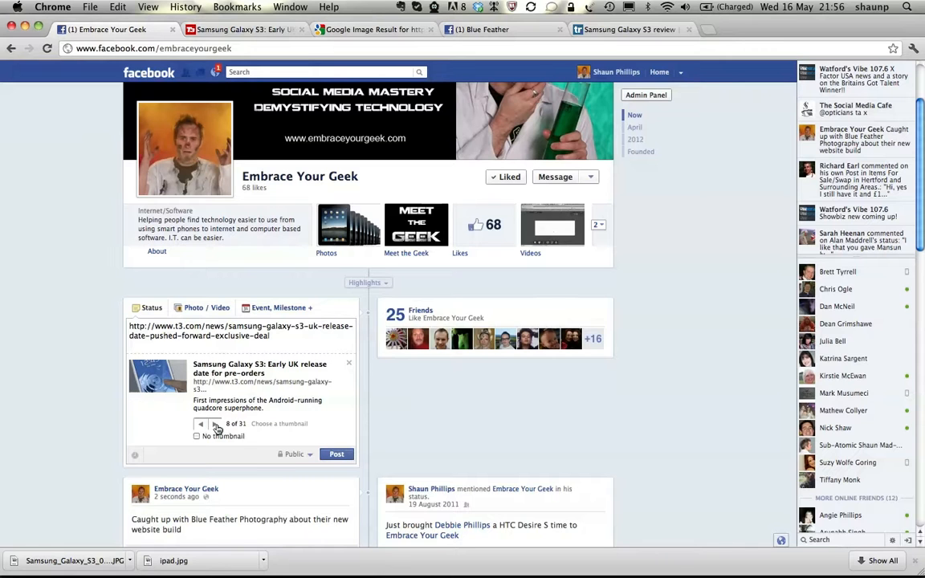
{"action": "left_click", "coordinate": [200, 425]}
{"action": "left_click", "coordinate": [200, 425]}
{"action": "left_click", "coordinate": [200, 425]}
{"action": "left_click", "coordinate": [200, 425]}
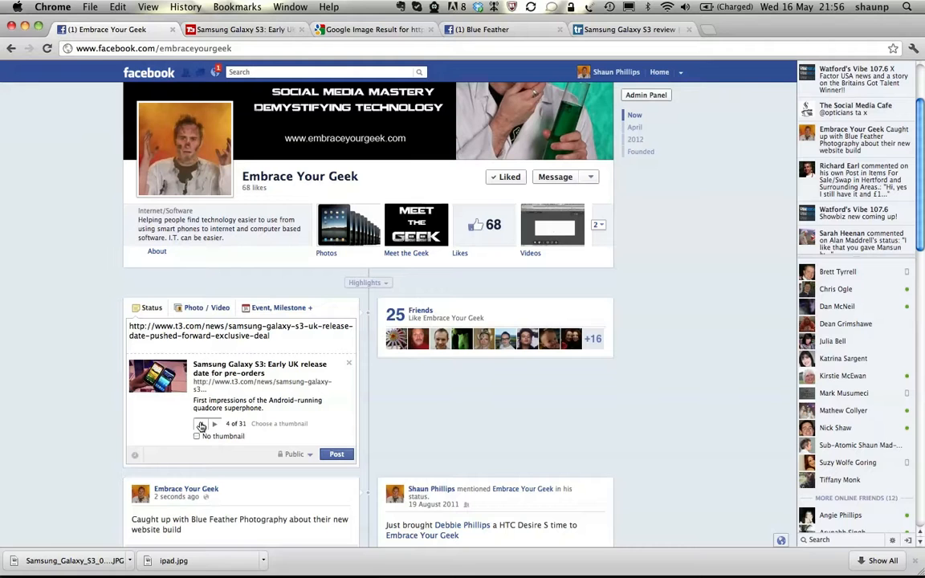
{"action": "left_click", "coordinate": [215, 426]}
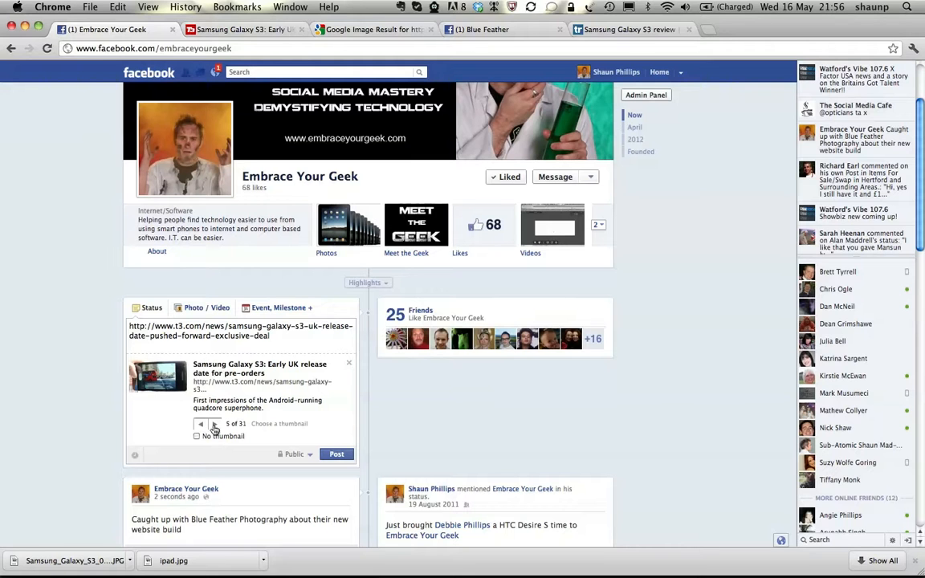
{"action": "left_click", "coordinate": [336, 456]}
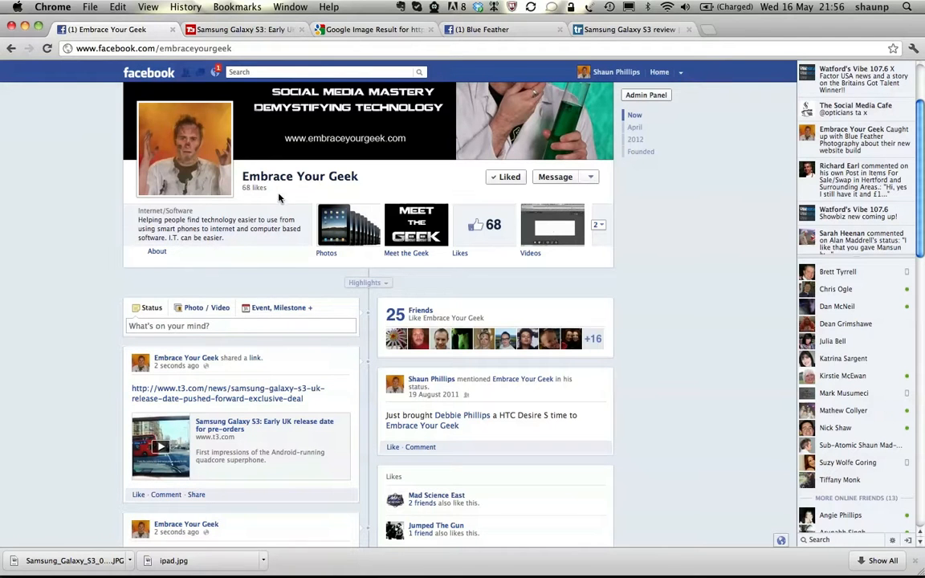
{"action": "left_click", "coordinate": [321, 30]}
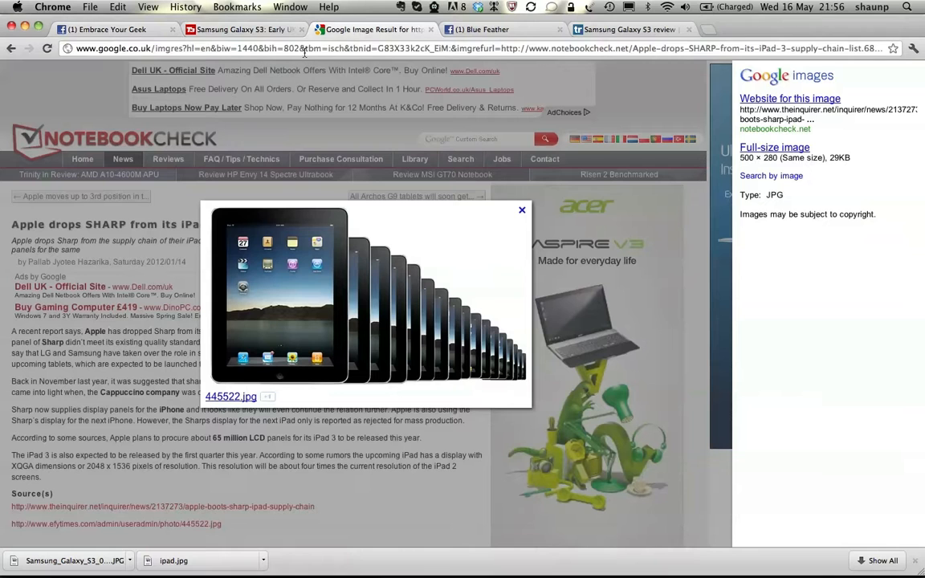
{"action": "left_click", "coordinate": [11, 49]}
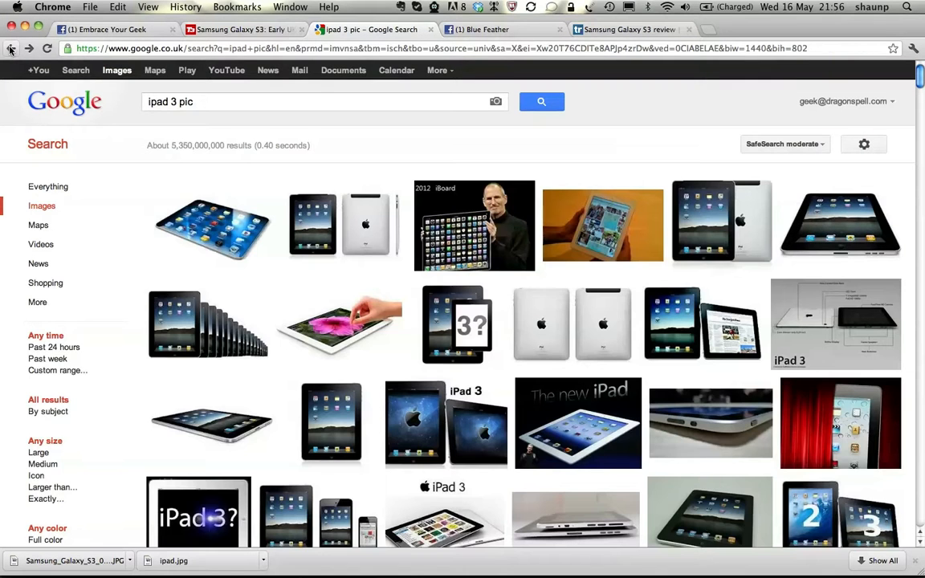
{"action": "left_click", "coordinate": [10, 49]}
{"action": "left_click", "coordinate": [10, 49]}
{"action": "left_click", "coordinate": [11, 48]}
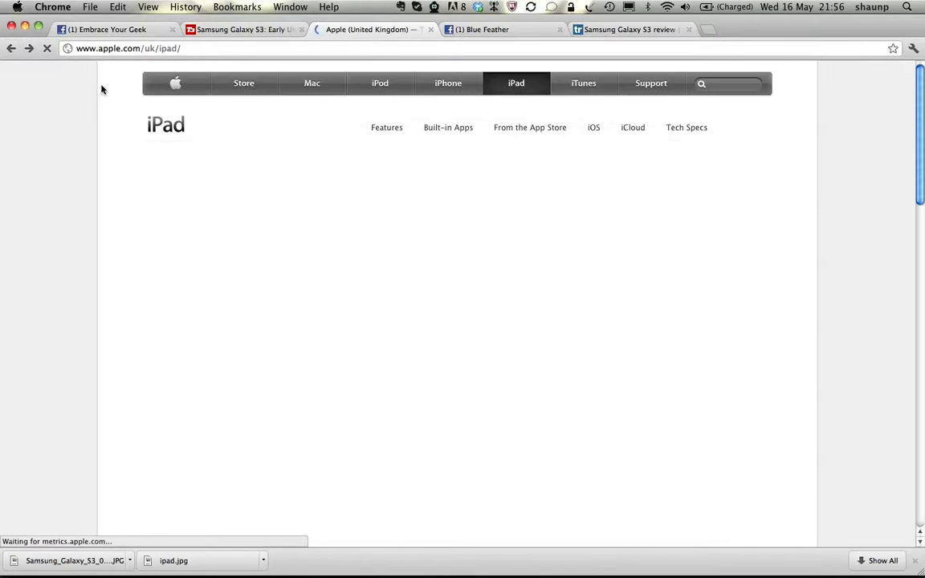
{"action": "left_click", "coordinate": [162, 49]}
{"action": "key", "text": "super+c"}
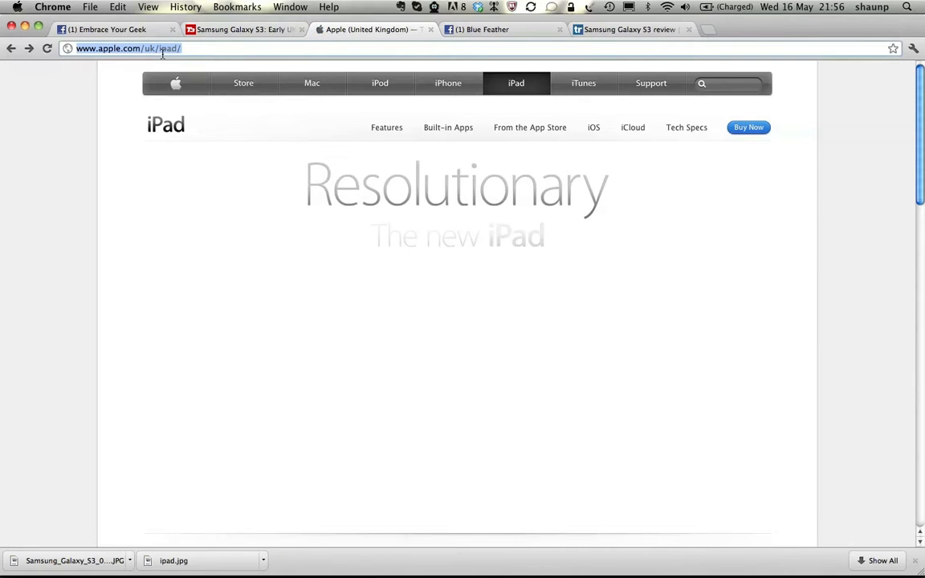
{"action": "left_click", "coordinate": [126, 29]}
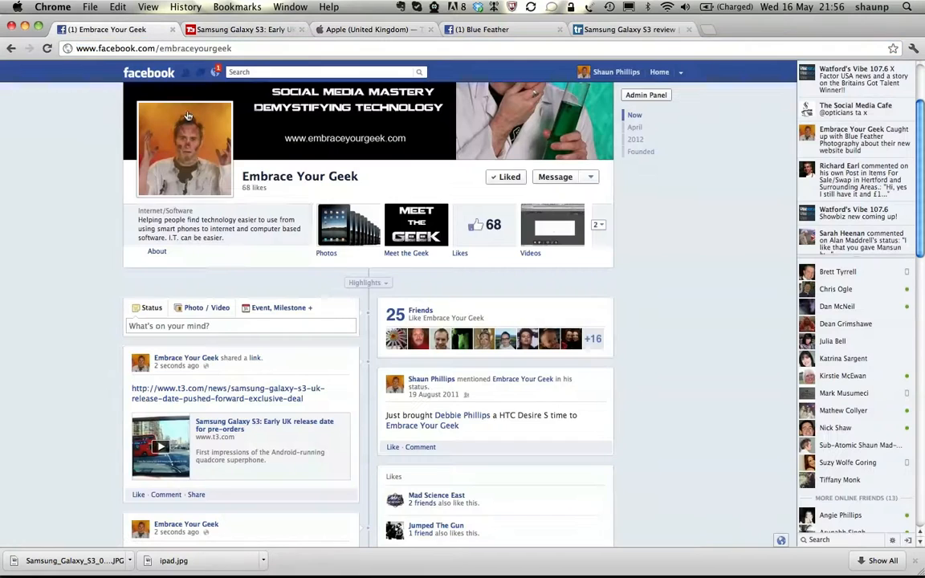
{"action": "left_click", "coordinate": [211, 327]}
{"action": "key", "text": "super+v"}
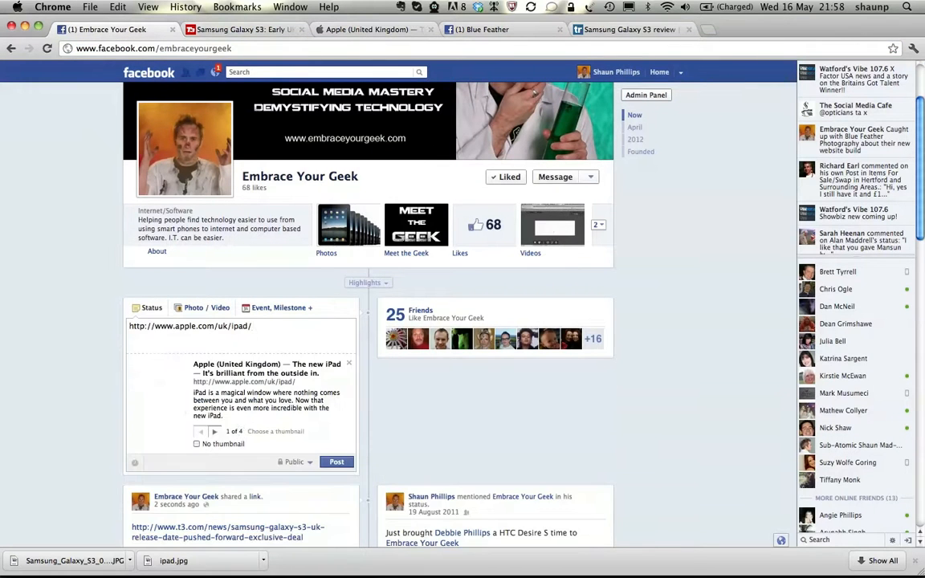
Step: Browse the thumbnails for the Apple iPad link, keep the one showing the iPads, and publish the post
{"action": "left_click", "coordinate": [215, 433]}
{"action": "left_click", "coordinate": [215, 432]}
{"action": "left_click", "coordinate": [214, 432]}
{"action": "left_click", "coordinate": [215, 432]}
{"action": "left_click", "coordinate": [214, 432]}
{"action": "left_click", "coordinate": [215, 432]}
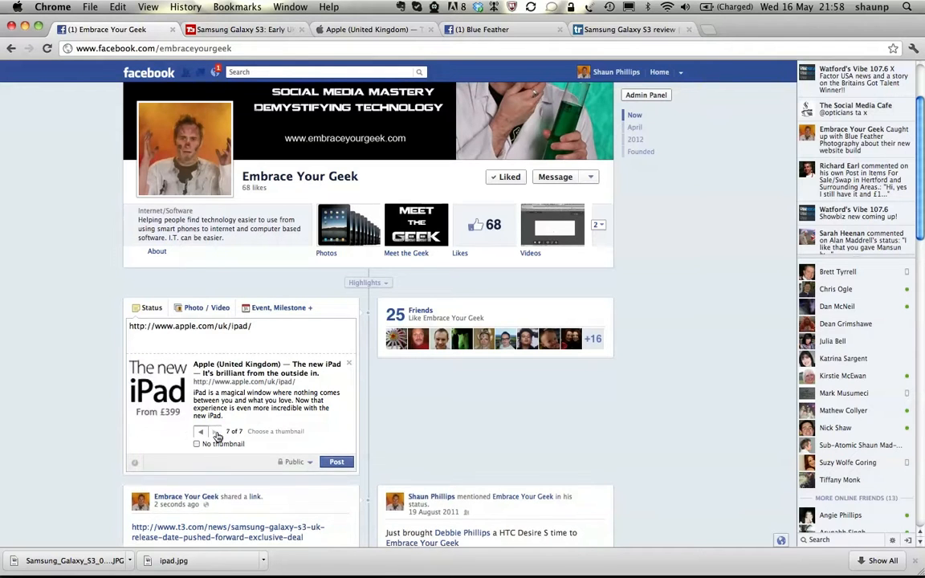
{"action": "left_click", "coordinate": [215, 432]}
{"action": "left_click", "coordinate": [215, 432]}
{"action": "left_click", "coordinate": [205, 433]}
{"action": "left_click", "coordinate": [336, 463]}
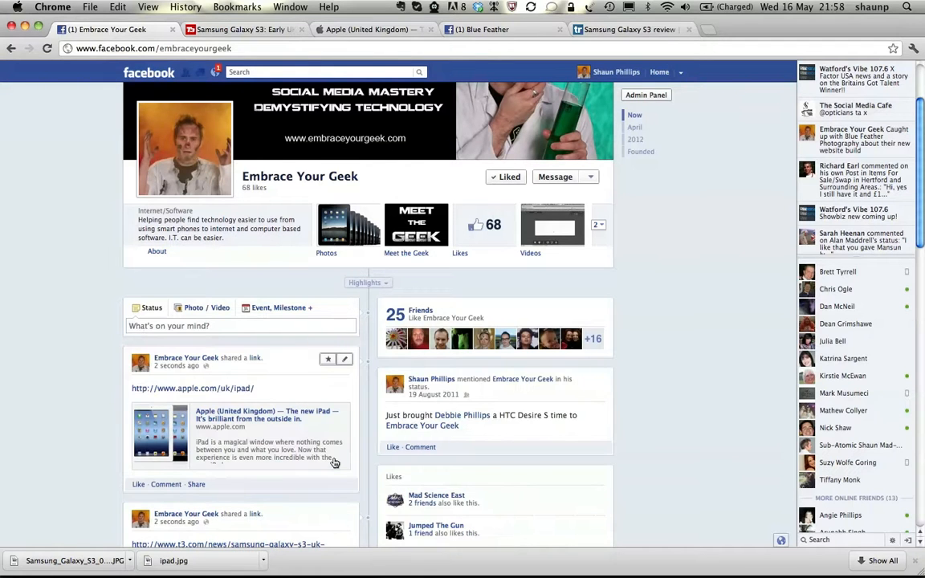
Step: Search the computer's file names for "samsung" and publish Samsung_Galaxy_S3_08-380-75.JPG as a photo post without a caption
{"action": "scroll", "coordinate": [284, 465], "scroll_direction": "down", "scroll_amount": 3}
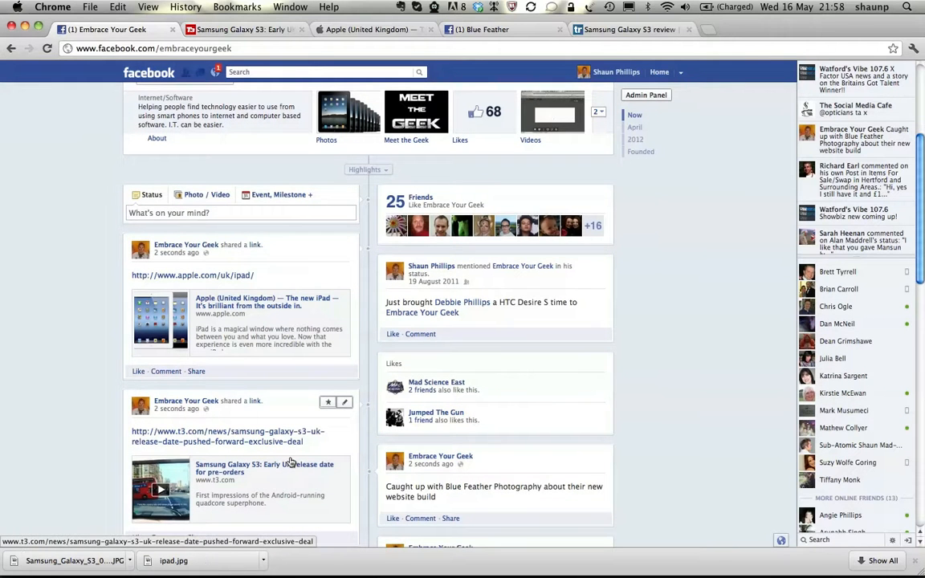
{"action": "scroll", "coordinate": [291, 463], "scroll_direction": "up", "scroll_amount": 3}
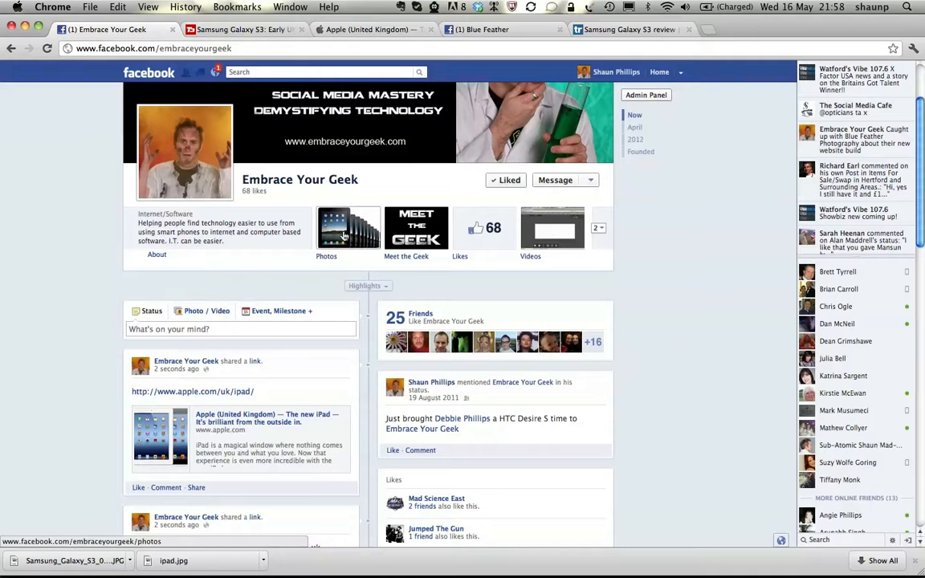
{"action": "left_click", "coordinate": [212, 312]}
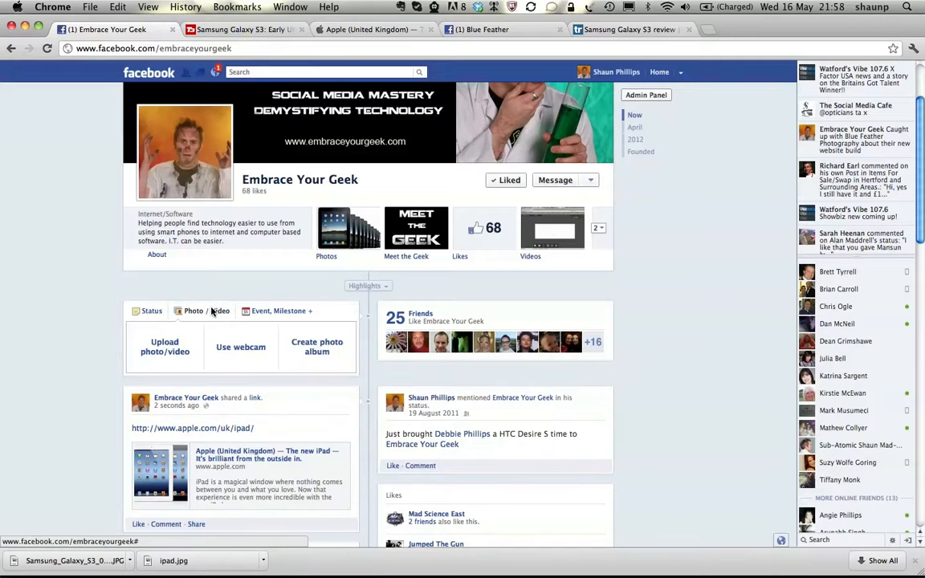
{"action": "left_click", "coordinate": [166, 352]}
{"action": "left_click", "coordinate": [148, 378]}
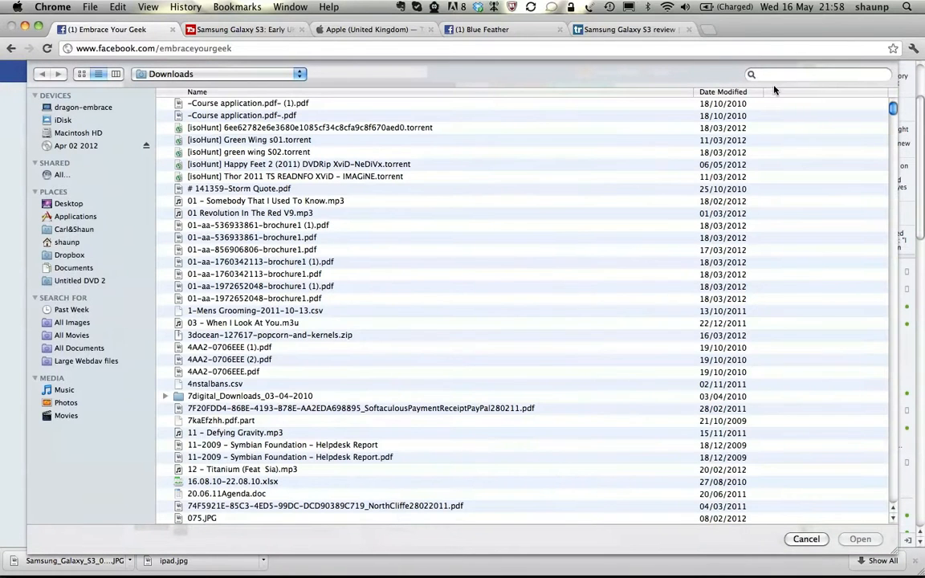
{"action": "left_click", "coordinate": [764, 74]}
{"action": "type", "text": "samsung"}
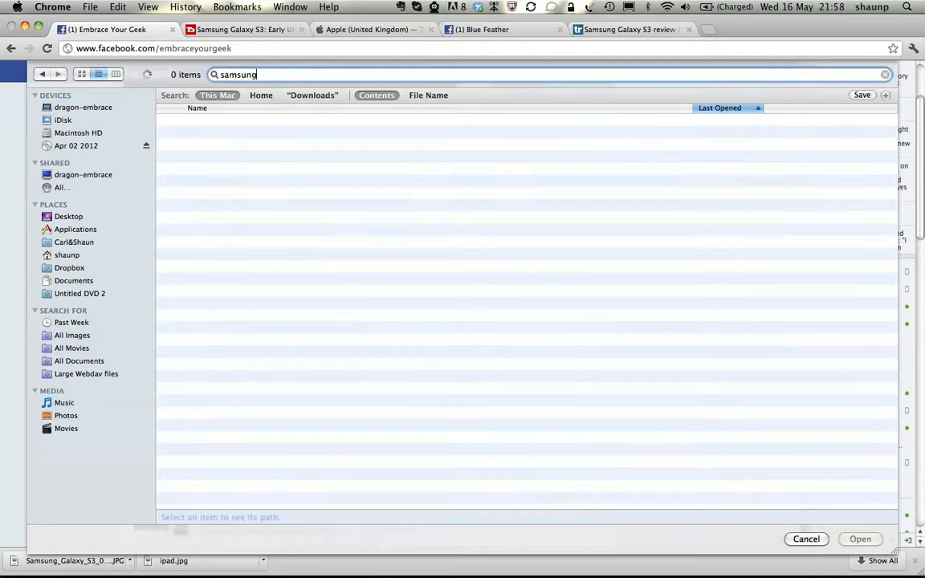
{"action": "left_click", "coordinate": [432, 97]}
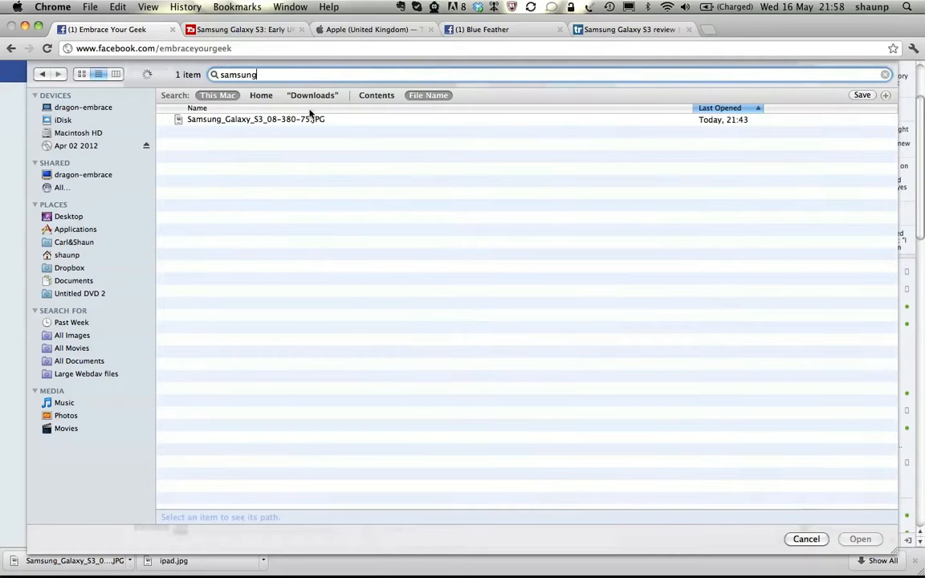
{"action": "left_click", "coordinate": [303, 119]}
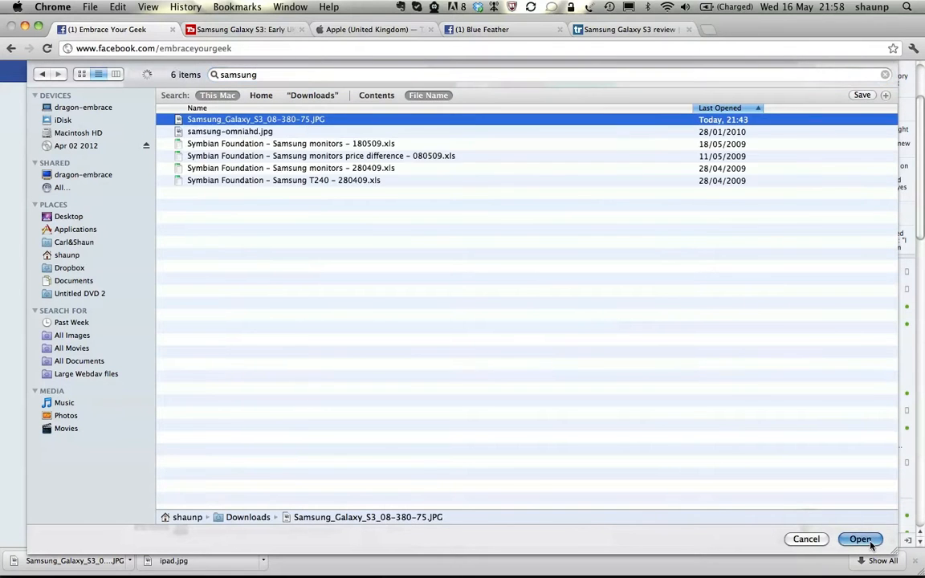
{"action": "left_click", "coordinate": [860, 539]}
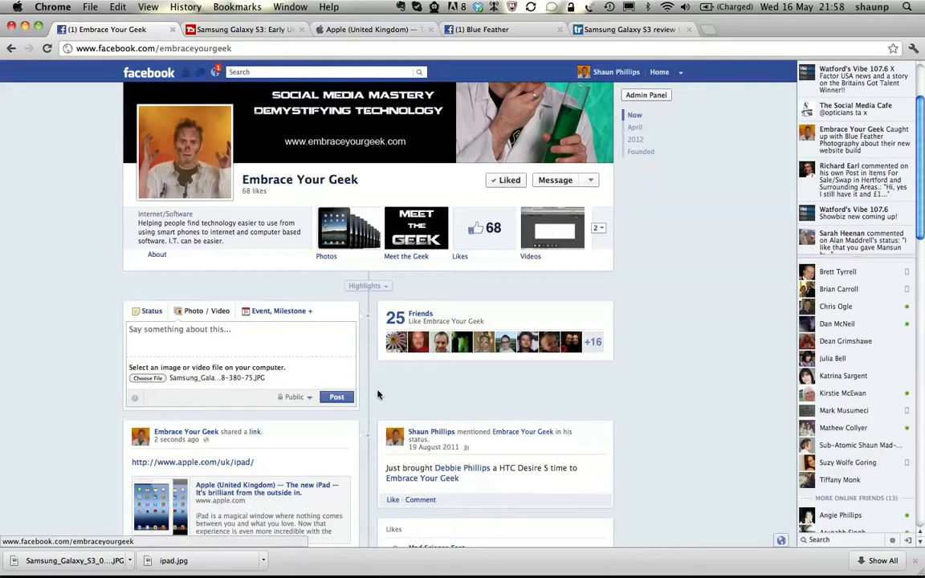
{"action": "left_click", "coordinate": [337, 400]}
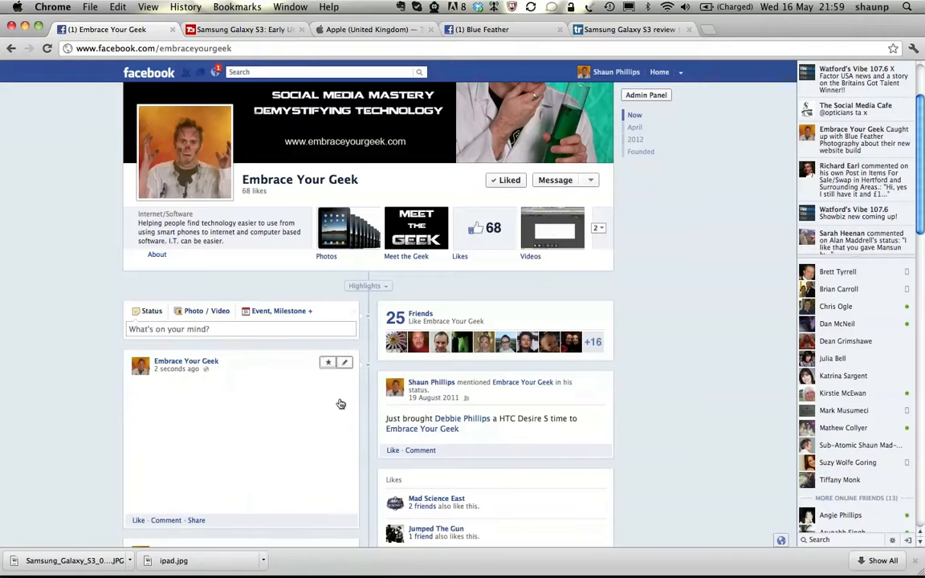
Step: Hide the new Samsung phone photo post from the page and undo the hiding
{"action": "scroll", "coordinate": [292, 427], "scroll_direction": "down", "scroll_amount": 3}
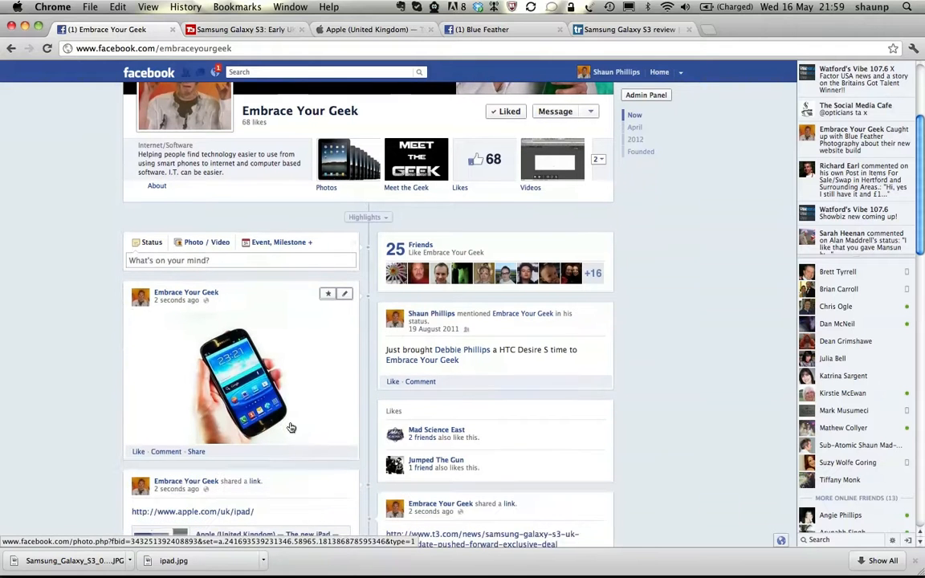
{"action": "left_click", "coordinate": [345, 295]}
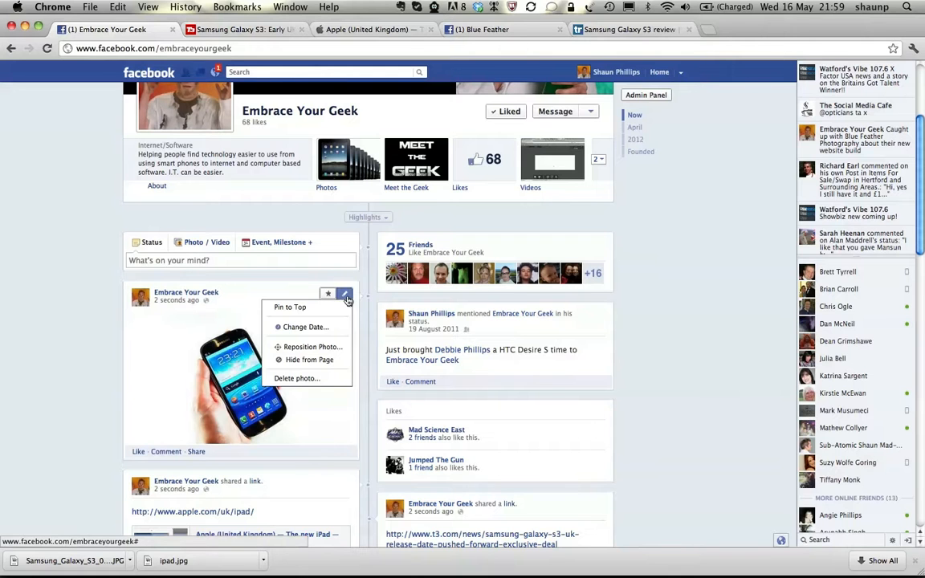
{"action": "left_click", "coordinate": [314, 361]}
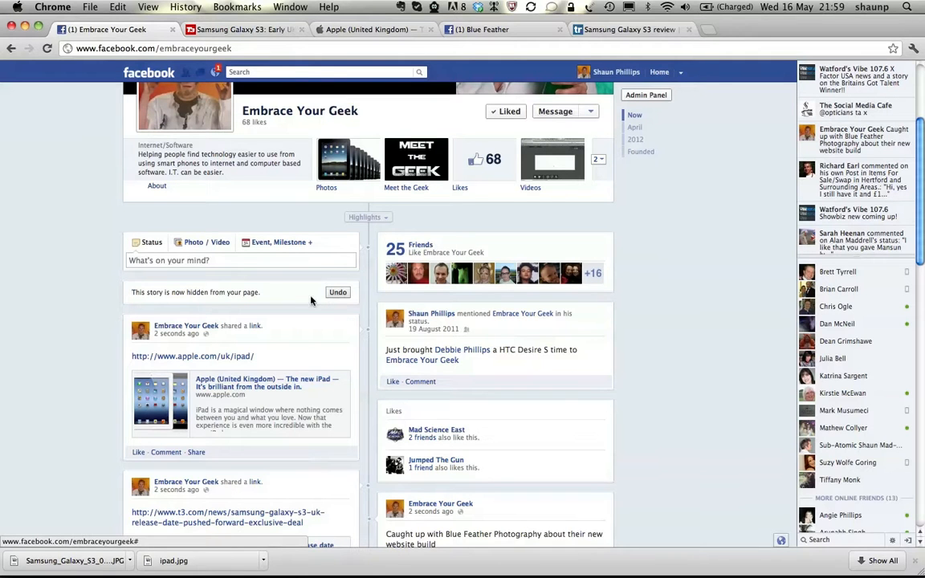
{"action": "left_click", "coordinate": [339, 294]}
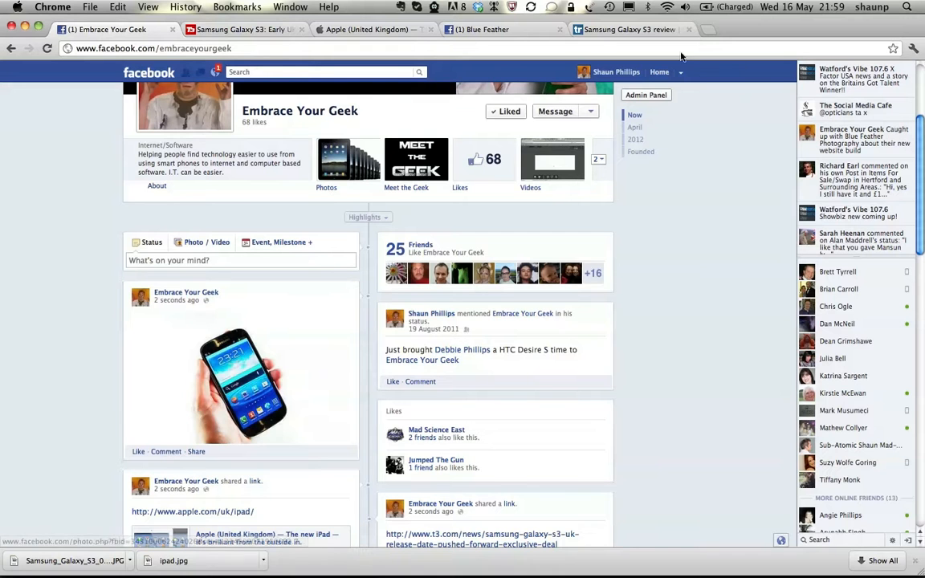
Step: Reload the Embrace Your Geek page and open the form for uploading a photo or video from the computer
{"action": "left_click", "coordinate": [47, 49]}
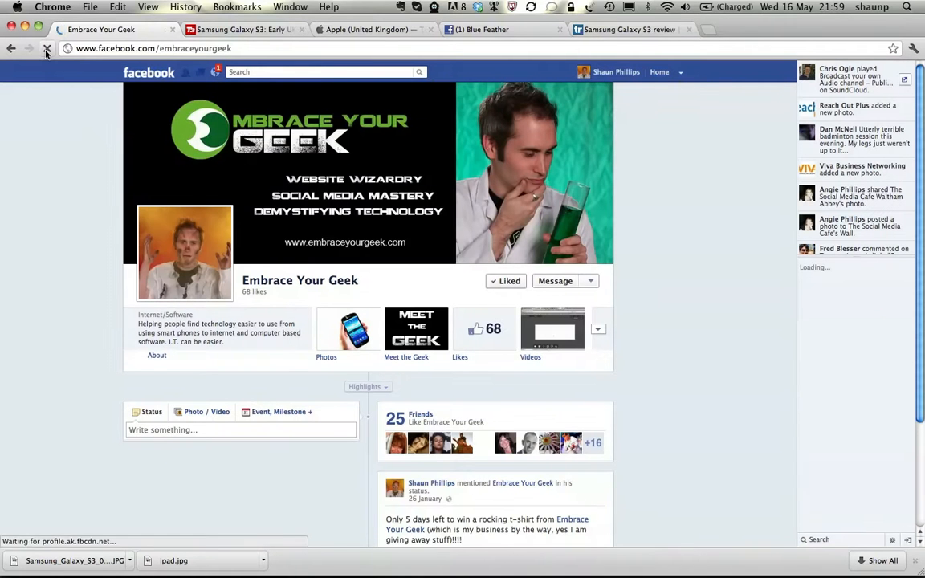
{"action": "scroll", "coordinate": [351, 337], "scroll_direction": "down", "scroll_amount": 4}
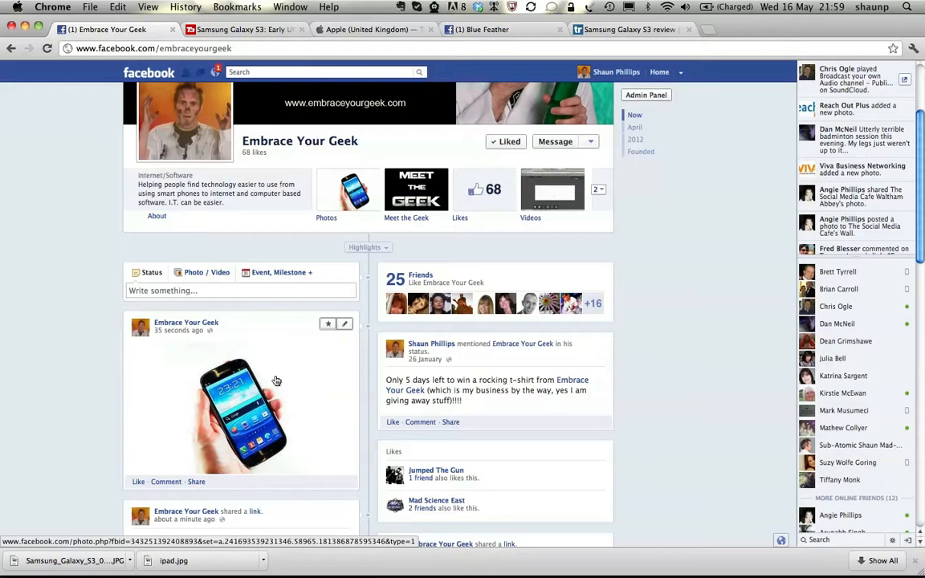
{"action": "left_click", "coordinate": [194, 273]}
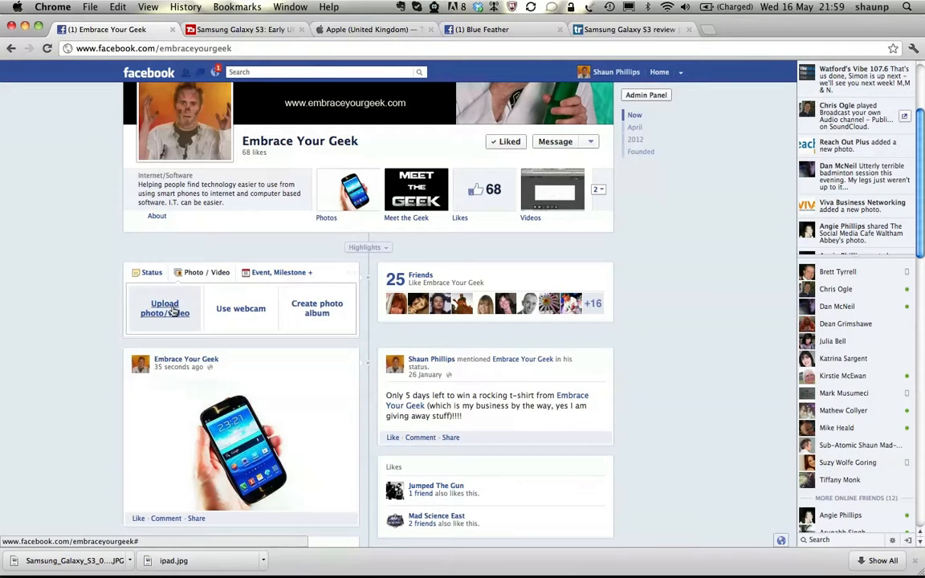
{"action": "left_click", "coordinate": [166, 309]}
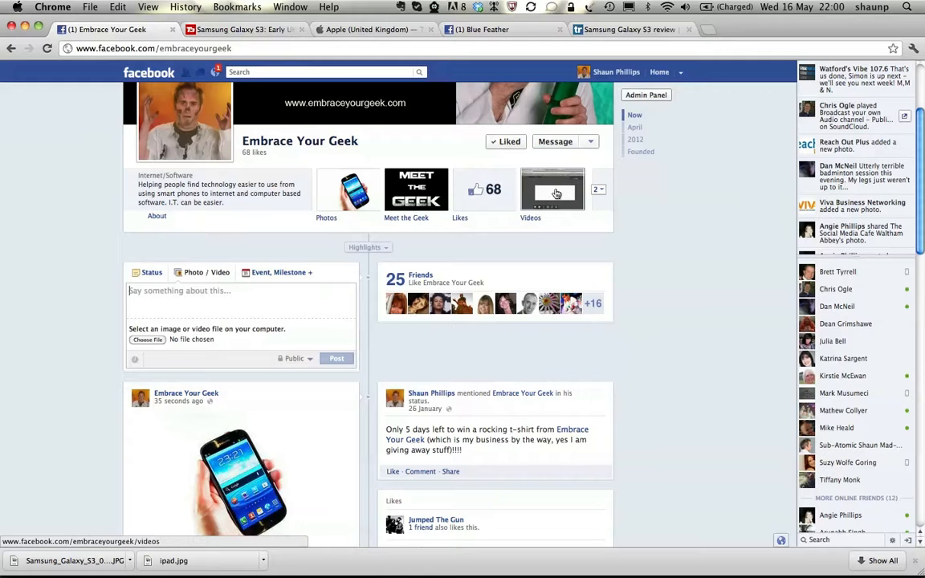
Step: View the new event form, cancel it, and open the form for asking a question on the page
{"action": "left_click", "coordinate": [270, 274]}
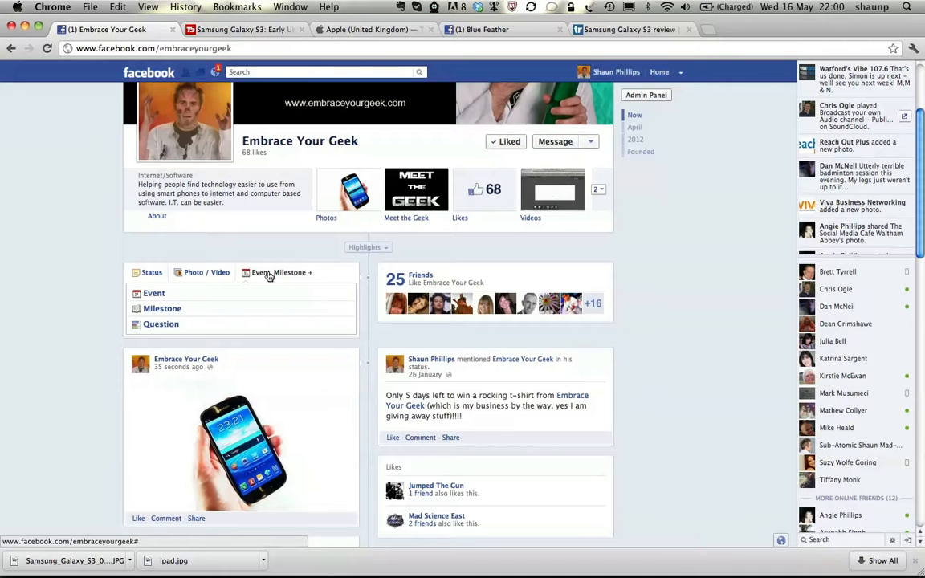
{"action": "left_click", "coordinate": [159, 294]}
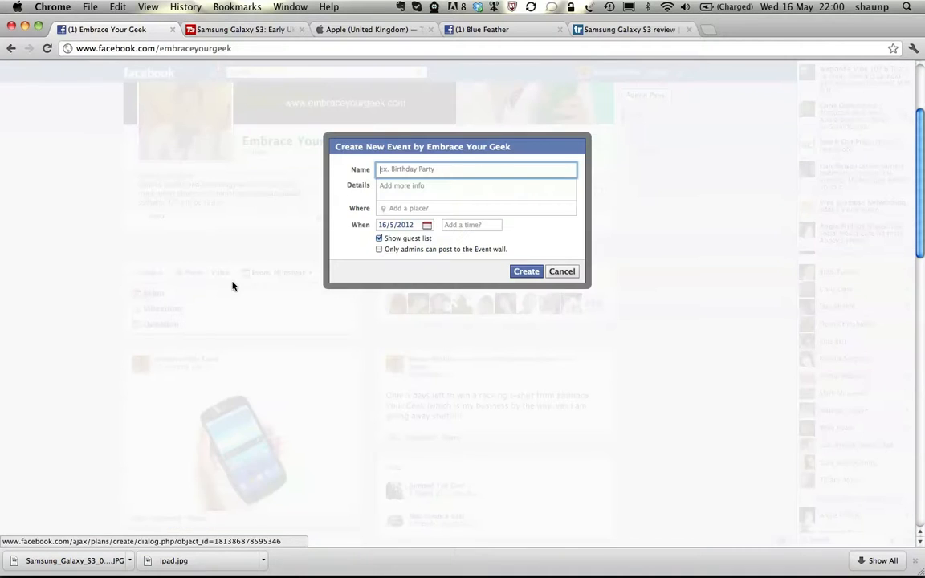
{"action": "left_click", "coordinate": [560, 273]}
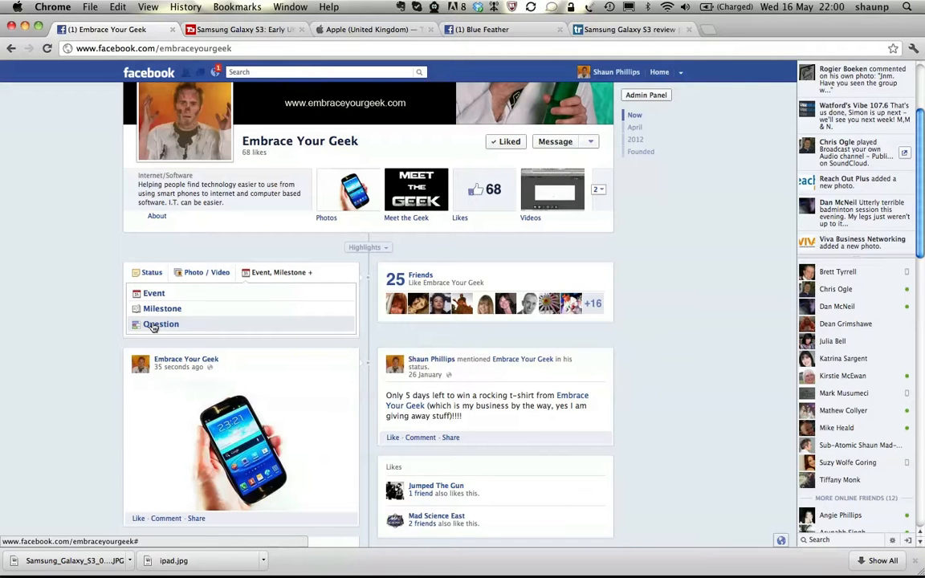
{"action": "left_click", "coordinate": [152, 325]}
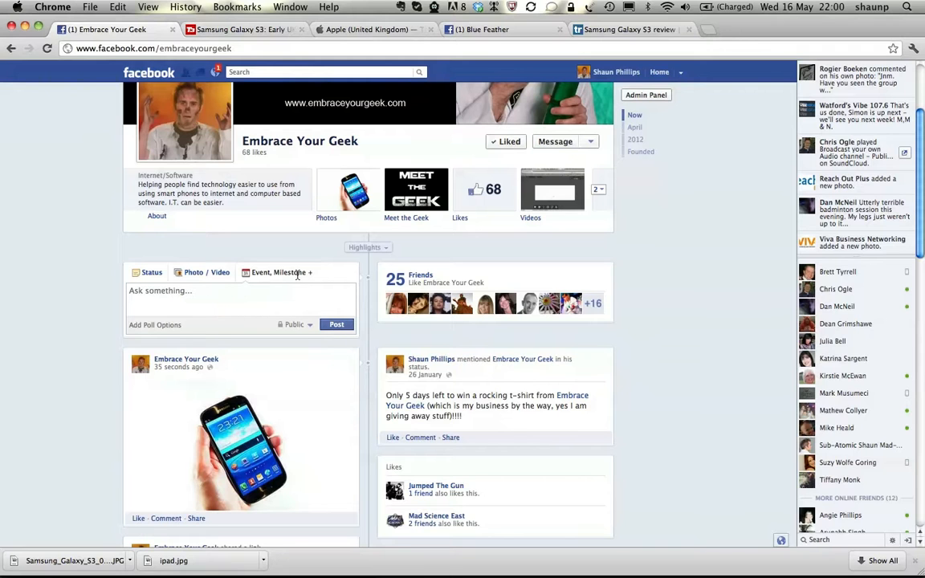
Step: Start a new milestone, set its date to 5 May 2011, and cancel it without saving
{"action": "left_click", "coordinate": [248, 272]}
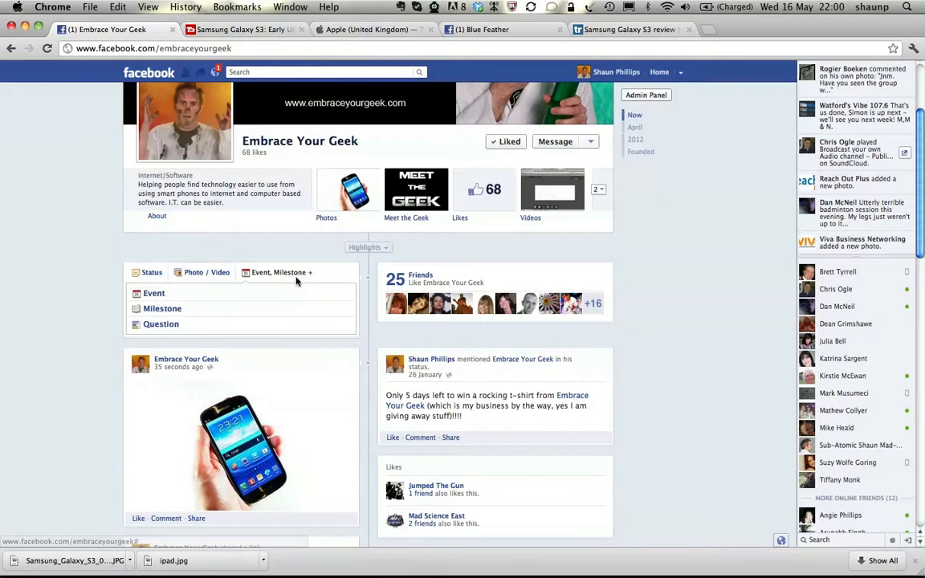
{"action": "left_click", "coordinate": [162, 309]}
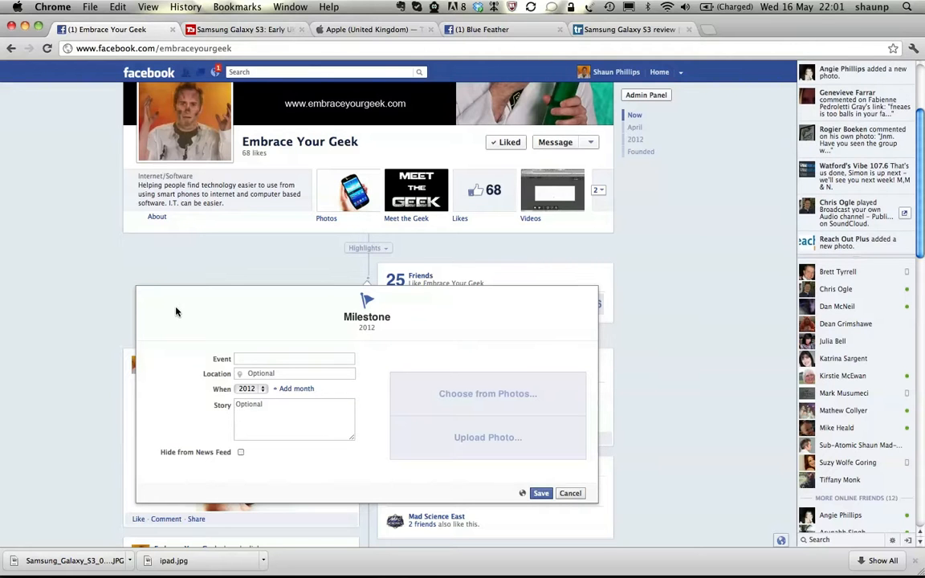
{"action": "left_click", "coordinate": [263, 391]}
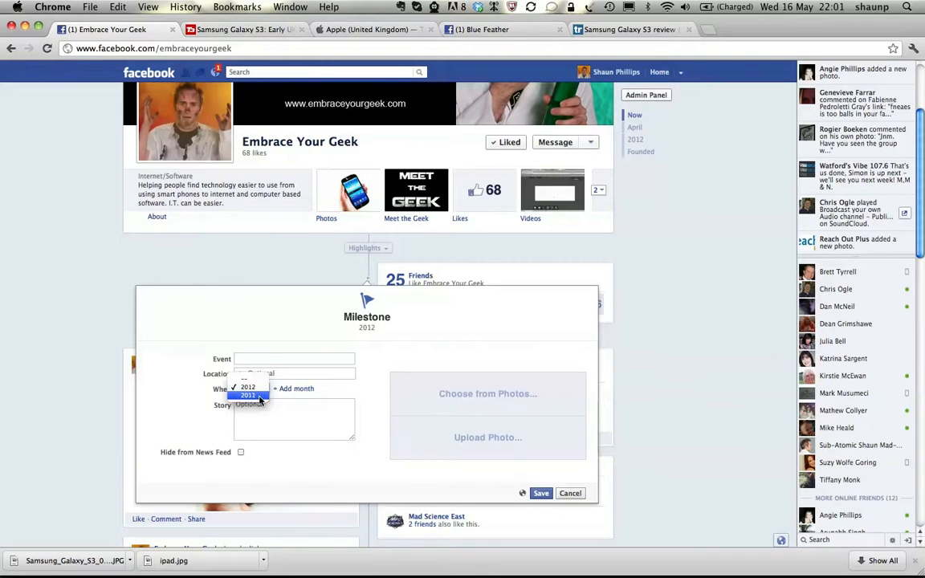
{"action": "left_click", "coordinate": [262, 399]}
{"action": "left_click", "coordinate": [297, 389]}
{"action": "left_click", "coordinate": [296, 390]}
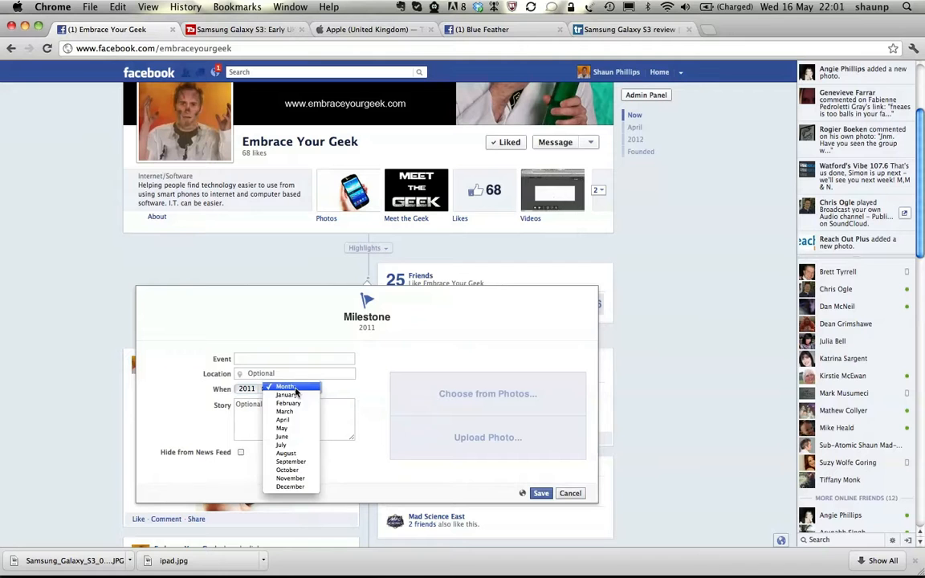
{"action": "left_click", "coordinate": [296, 430]}
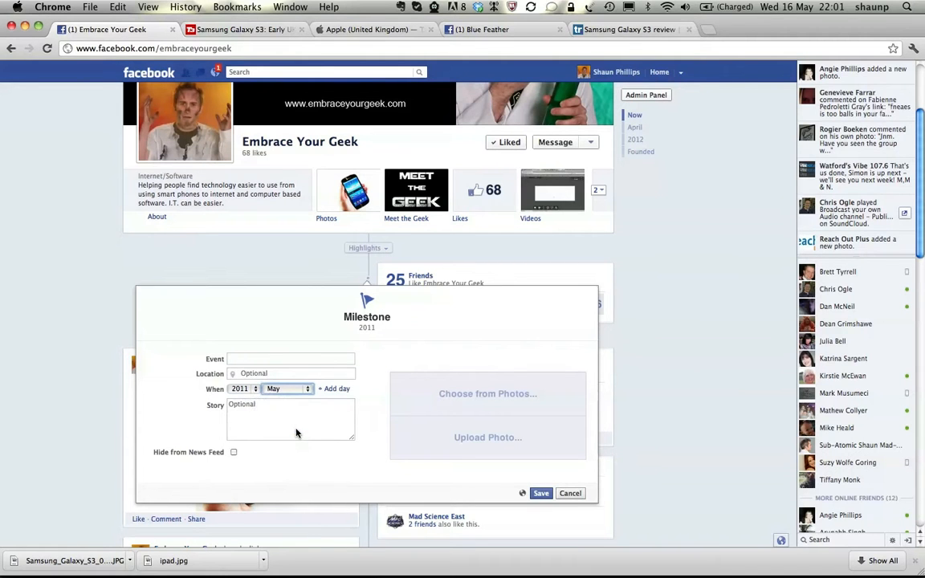
{"action": "left_click", "coordinate": [341, 390]}
{"action": "left_click", "coordinate": [341, 389]}
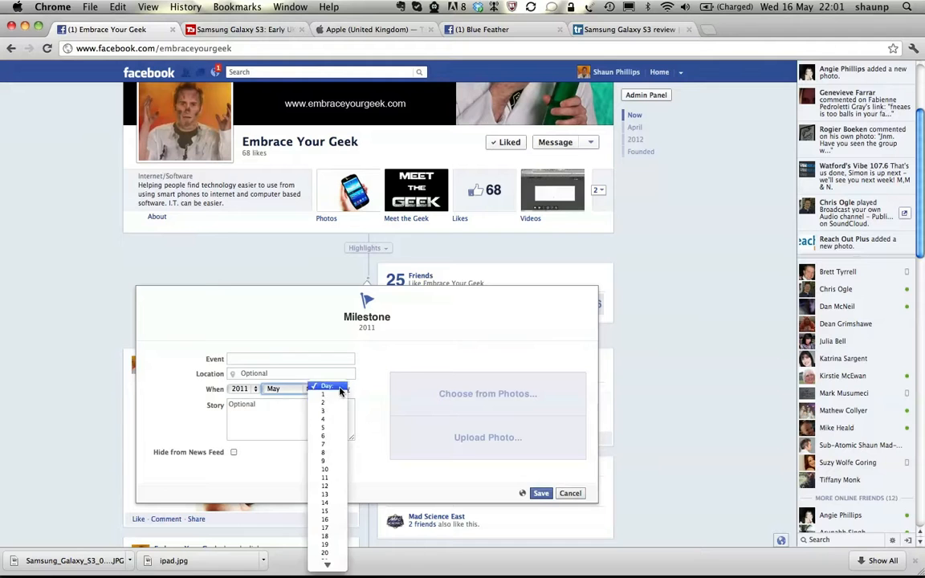
{"action": "left_click", "coordinate": [329, 429]}
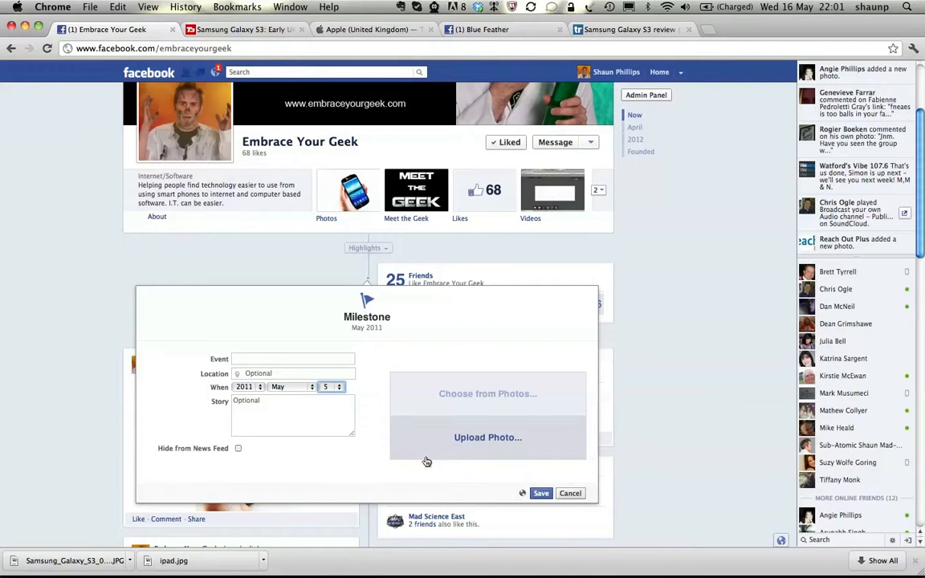
{"action": "left_click", "coordinate": [571, 494]}
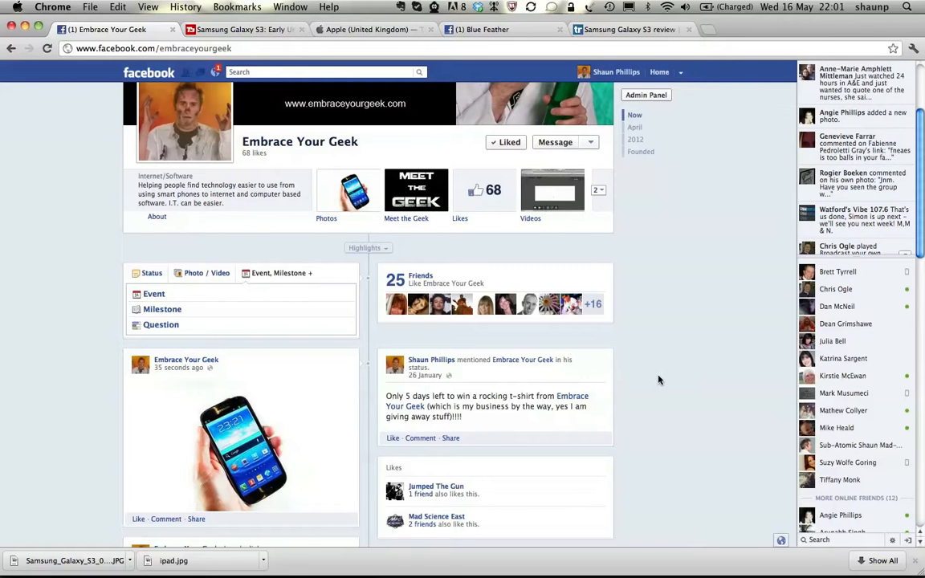
{"action": "scroll", "coordinate": [659, 380], "scroll_direction": "down", "scroll_amount": 3}
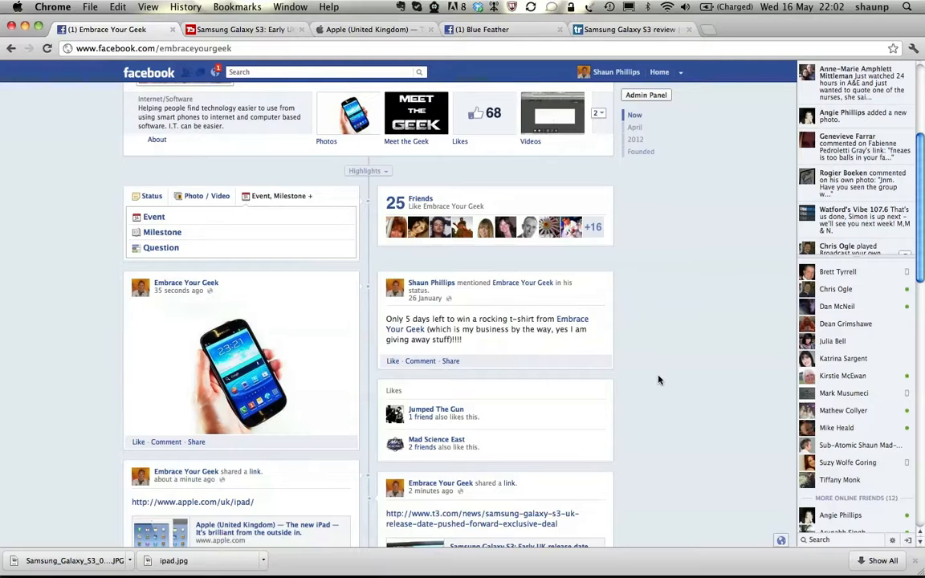
{"action": "scroll", "coordinate": [659, 380], "scroll_direction": "up", "scroll_amount": 3}
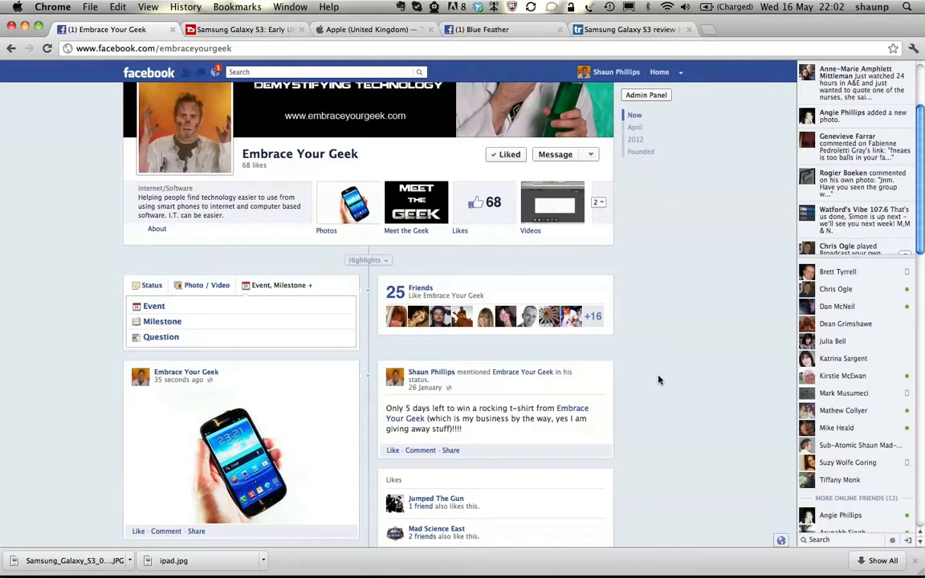
{"action": "key", "text": "super+alt+Escape"}
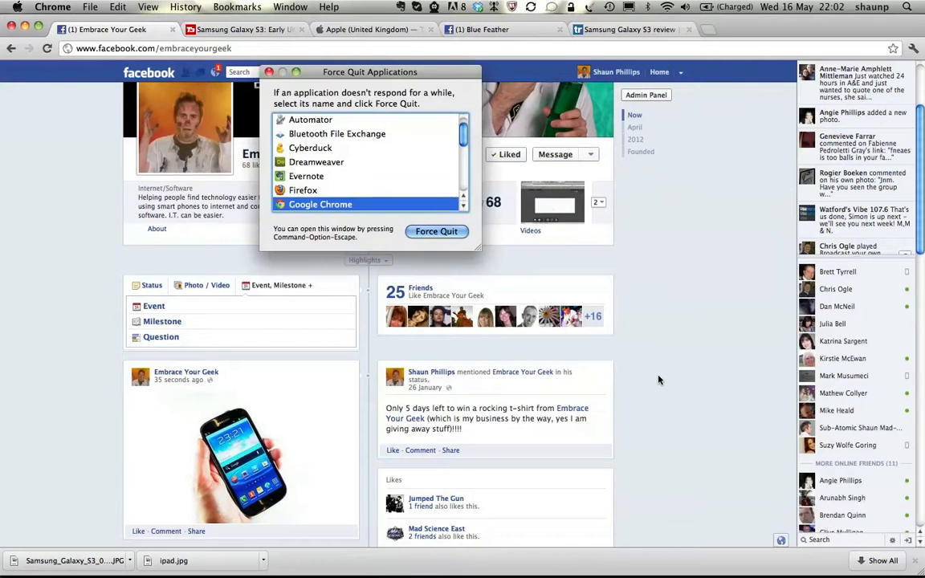